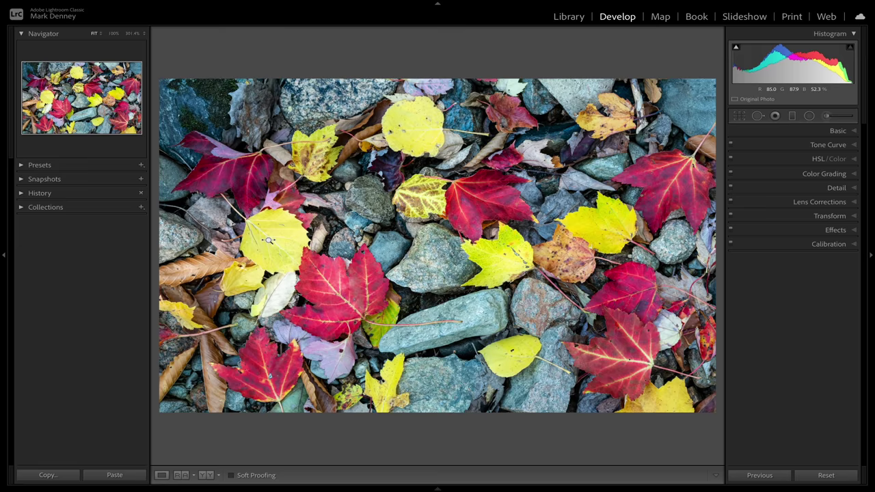
Zoom in to inspect the leaves' detail, then expand the Color Grading panel.
{"action": "left_click_drag", "start_coordinate": [269, 240], "coordinate": [325, 255]}
{"action": "left_click", "coordinate": [325, 255]}
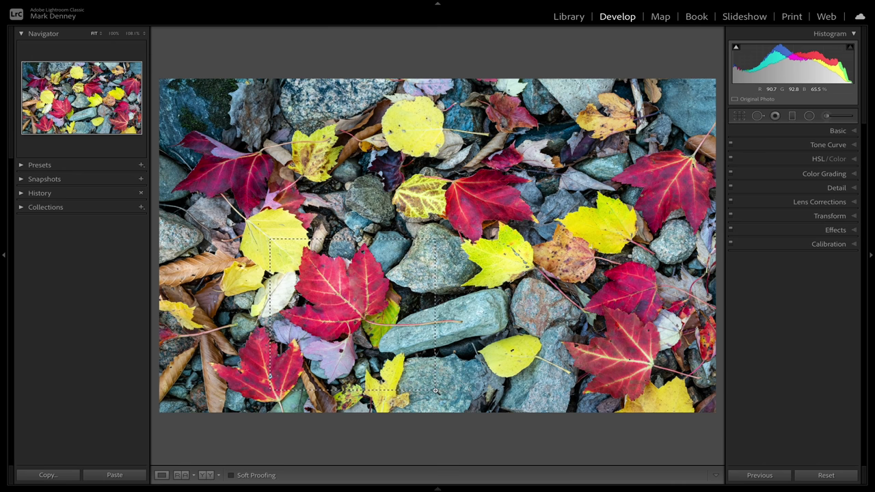
{"action": "left_click", "coordinate": [433, 388]}
{"action": "left_click", "coordinate": [408, 282]}
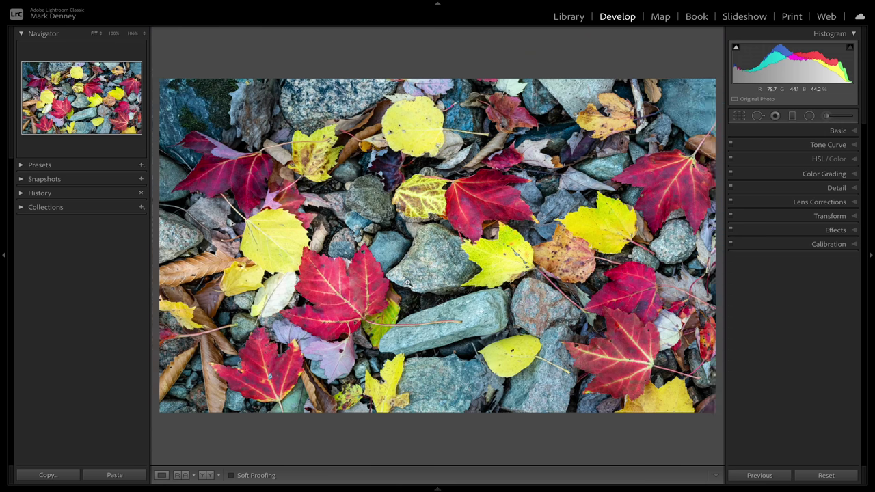
{"action": "left_click", "coordinate": [693, 355]}
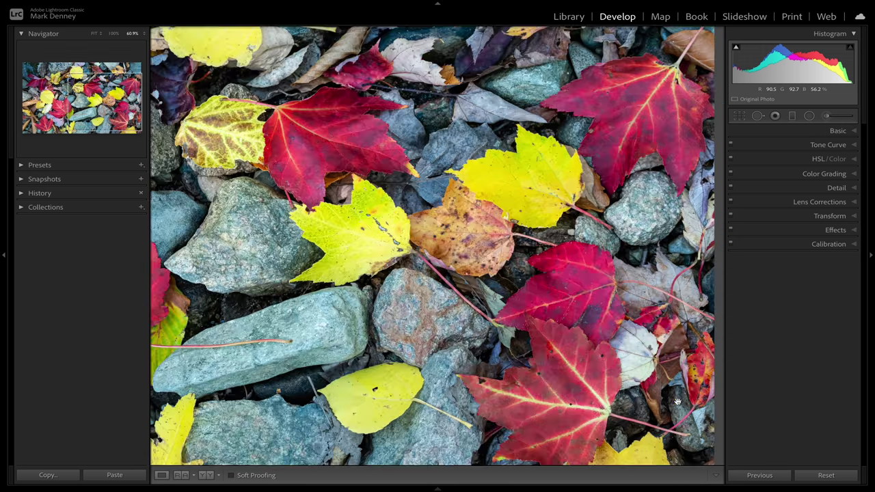
{"action": "left_click", "coordinate": [566, 295]}
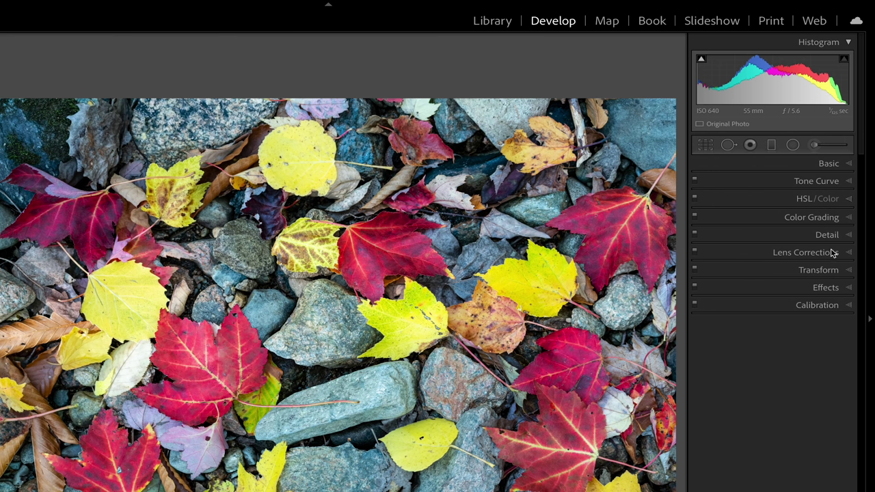
{"action": "left_click", "coordinate": [849, 218]}
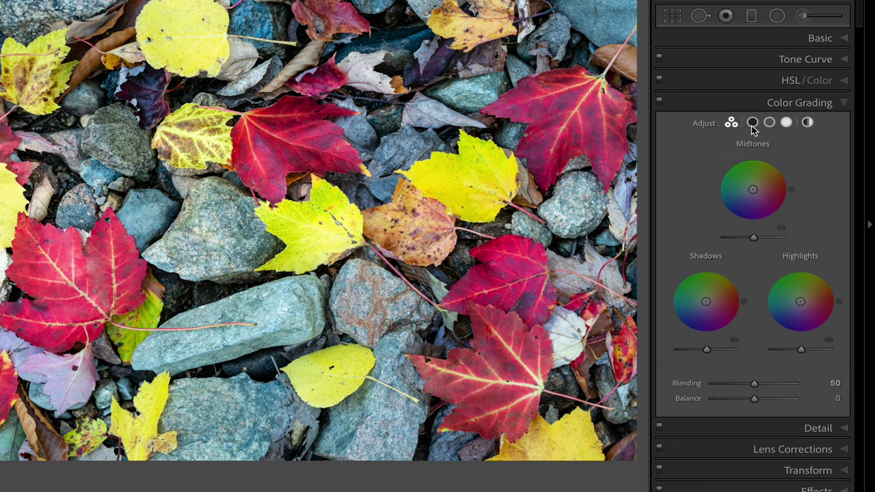
Step through the single-wheel Shadows, Midtones and Highlights views in Color Grading.
{"action": "left_click", "coordinate": [754, 123]}
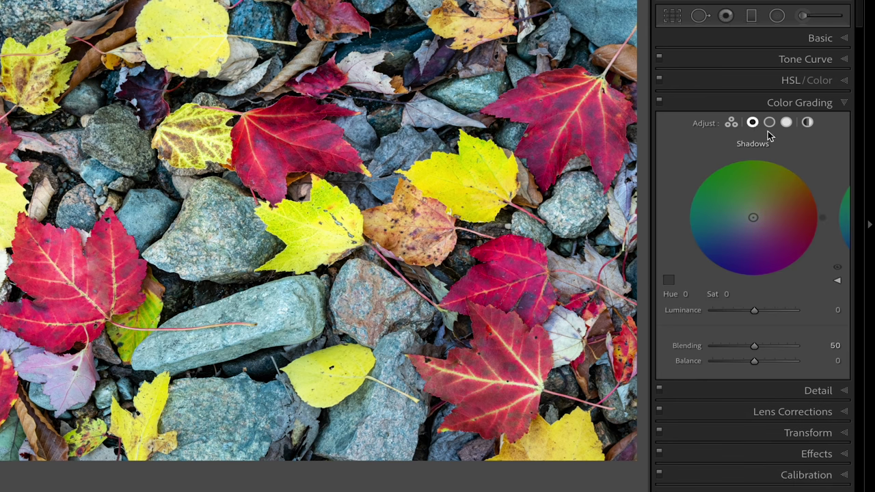
{"action": "left_click", "coordinate": [770, 123]}
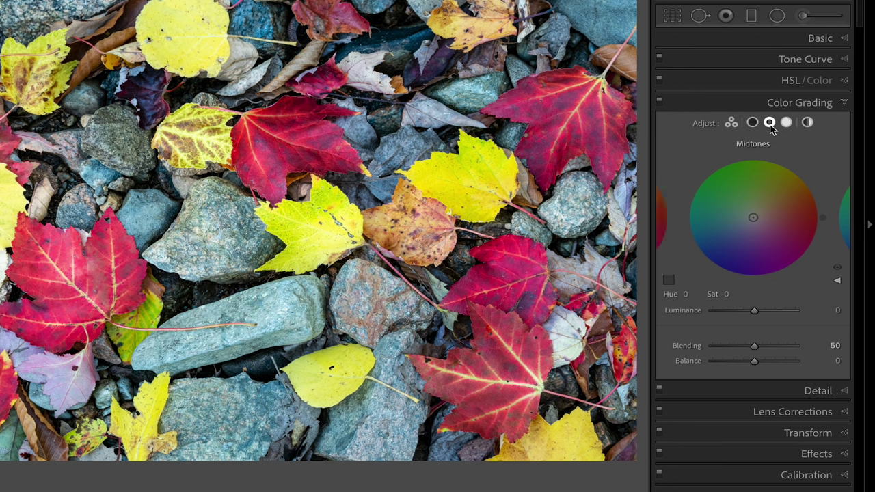
{"action": "left_click", "coordinate": [786, 123]}
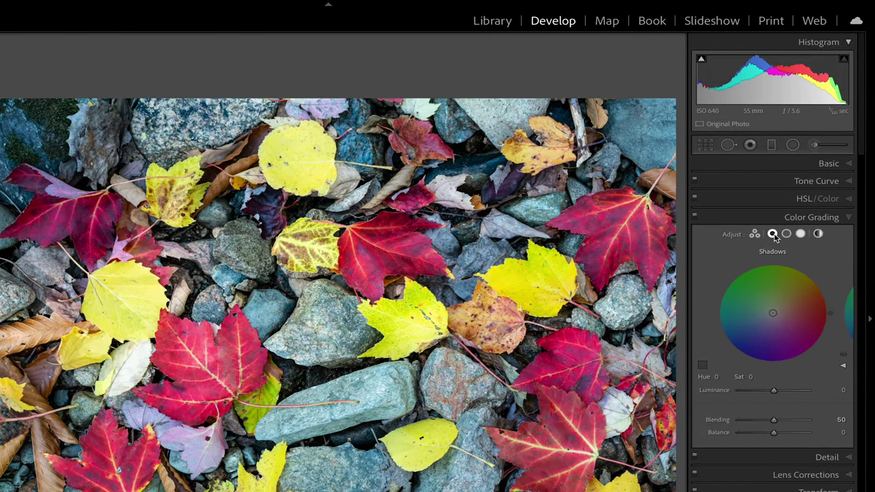
Drag the Shadows wheel to a strong cyan-blue tint at Hue 198, Saturation 86.
{"action": "left_click_drag", "start_coordinate": [772, 312], "coordinate": [744, 329]}
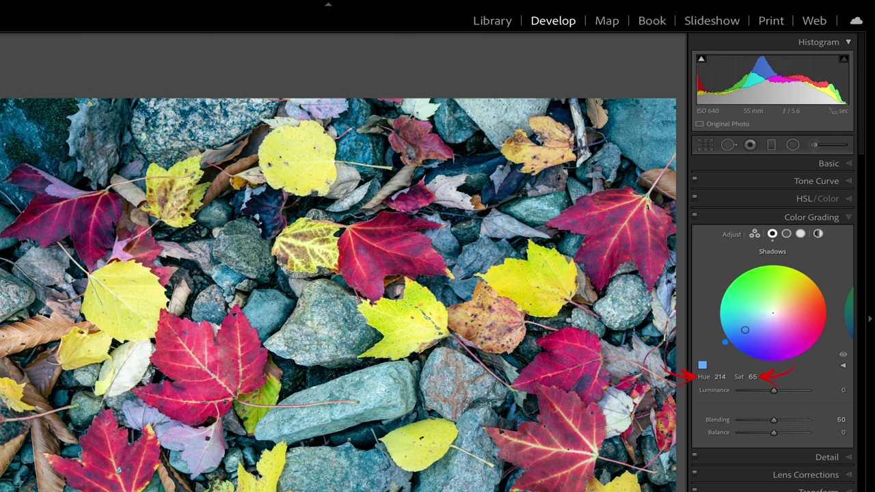
{"action": "left_click_drag", "start_coordinate": [745, 329], "coordinate": [743, 301]}
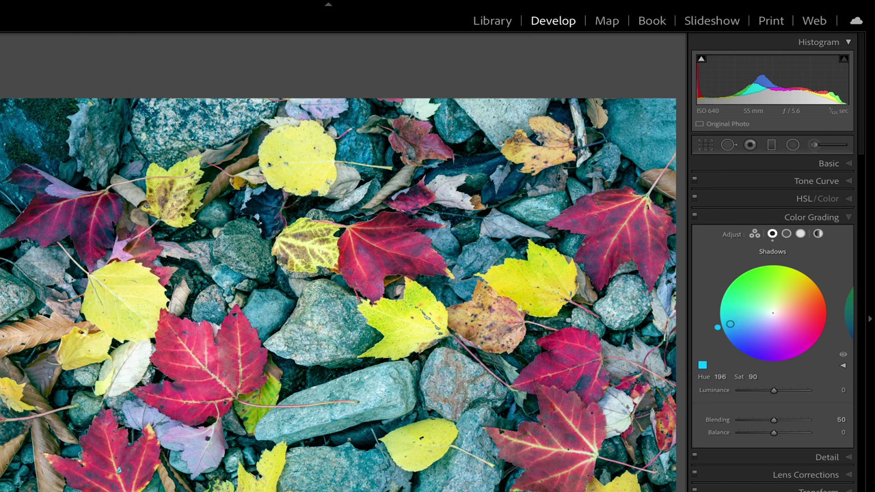
{"action": "left_click_drag", "start_coordinate": [728, 317], "coordinate": [723, 341]}
{"action": "mouse_move", "coordinate": [730, 325]}
{"action": "left_mouse_down"}
{"action": "mouse_move", "coordinate": [755, 319]}
{"action": "mouse_move", "coordinate": [732, 325]}
{"action": "left_mouse_up"}
{"action": "left_click", "coordinate": [702, 365]}
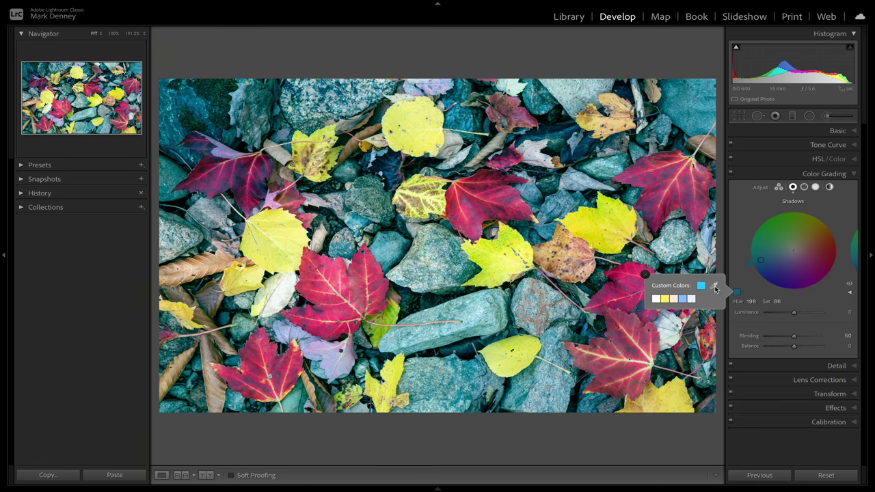
Sample a shadow colour with the eyedropper, then ease the Shadows tint to Hue 204, Saturation 49.
{"action": "left_click_drag", "start_coordinate": [716, 286], "coordinate": [569, 313]}
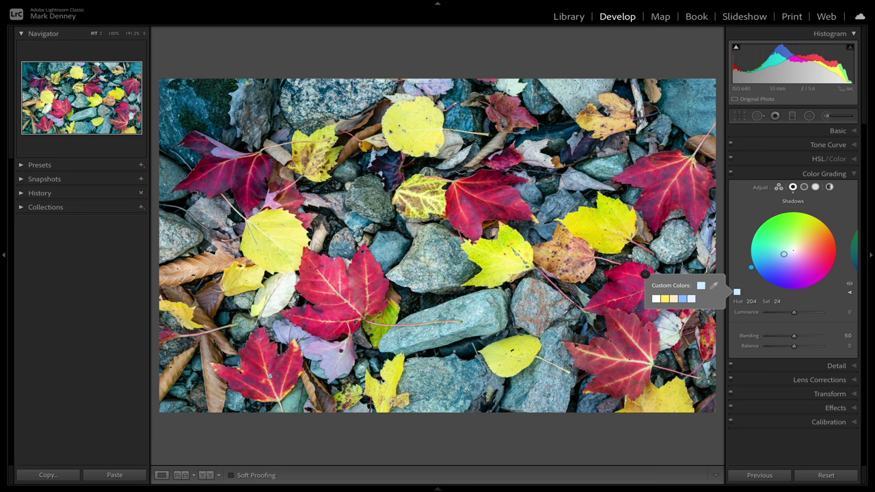
{"action": "left_click_drag", "start_coordinate": [569, 313], "coordinate": [575, 315]}
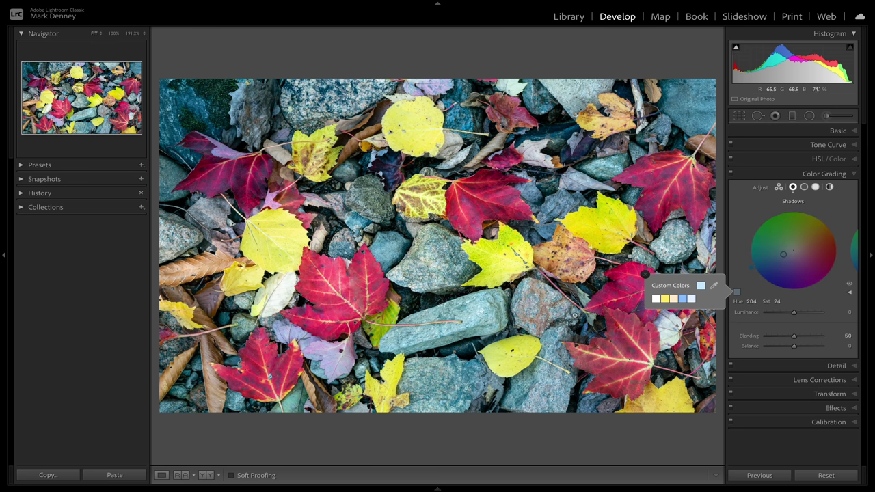
{"action": "left_click", "coordinate": [645, 276]}
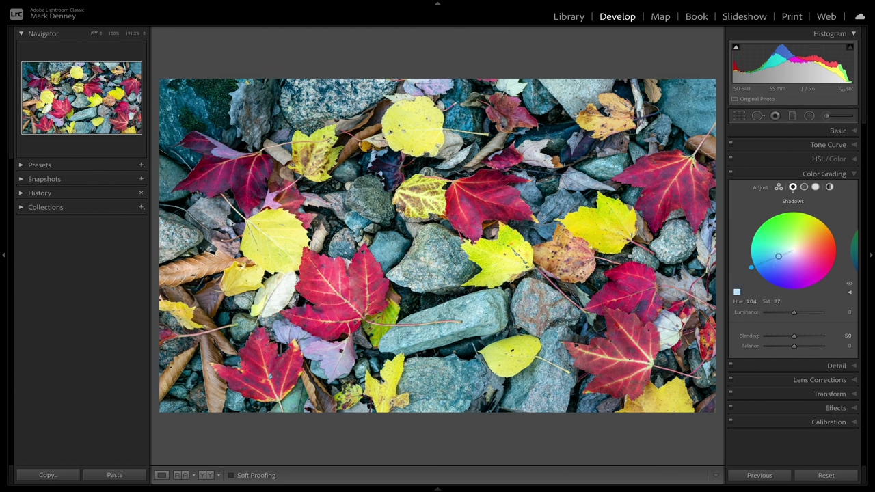
{"action": "mouse_move", "coordinate": [778, 256]}
{"action": "left_mouse_down"}
{"action": "mouse_move", "coordinate": [764, 262]}
{"action": "mouse_move", "coordinate": [773, 258]}
{"action": "left_mouse_up"}
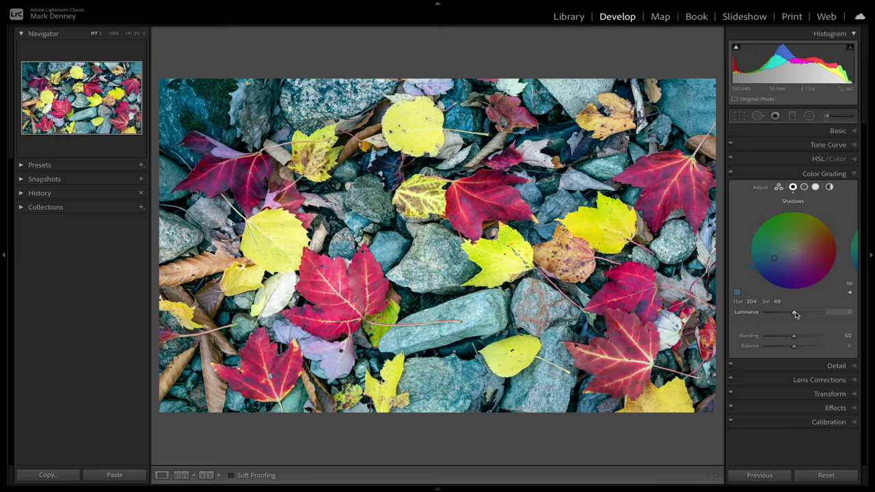
Lower the Shadows Luminance slightly, to about -6.
{"action": "mouse_move", "coordinate": [793, 314]}
{"action": "left_mouse_down"}
{"action": "mouse_move", "coordinate": [781, 313]}
{"action": "mouse_move", "coordinate": [830, 319]}
{"action": "mouse_move", "coordinate": [761, 323]}
{"action": "mouse_move", "coordinate": [784, 323]}
{"action": "left_mouse_up"}
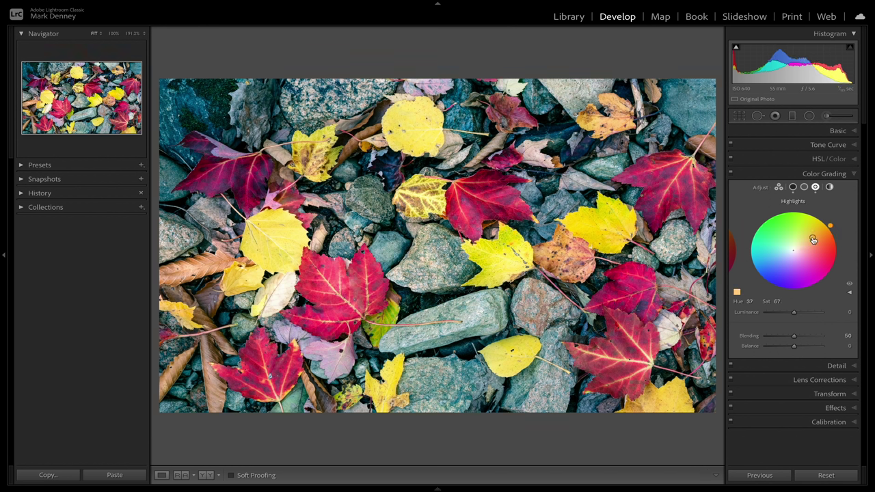
Shift highlights to golden Hue 41, Sat 69, Luminance +24, toggling grading to compare.
{"action": "left_click_drag", "start_coordinate": [814, 239], "coordinate": [812, 236]}
{"action": "left_click_drag", "start_coordinate": [791, 309], "coordinate": [802, 313]}
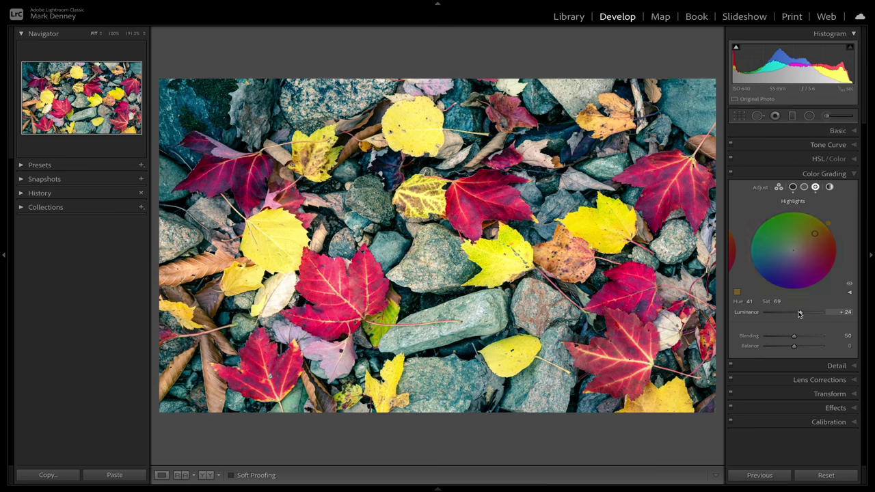
{"action": "left_click", "coordinate": [850, 284]}
{"action": "left_click", "coordinate": [850, 286]}
{"action": "left_click", "coordinate": [850, 286]}
{"action": "left_click", "coordinate": [850, 285]}
{"action": "left_click", "coordinate": [849, 285]}
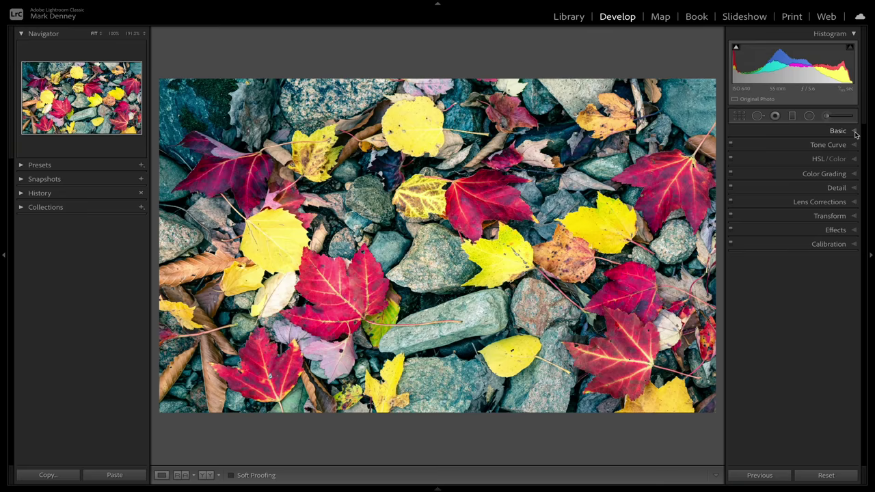
Reopen Color Grading and toggle Before/After with backslash to compare against the original.
{"action": "left_click", "coordinate": [842, 175]}
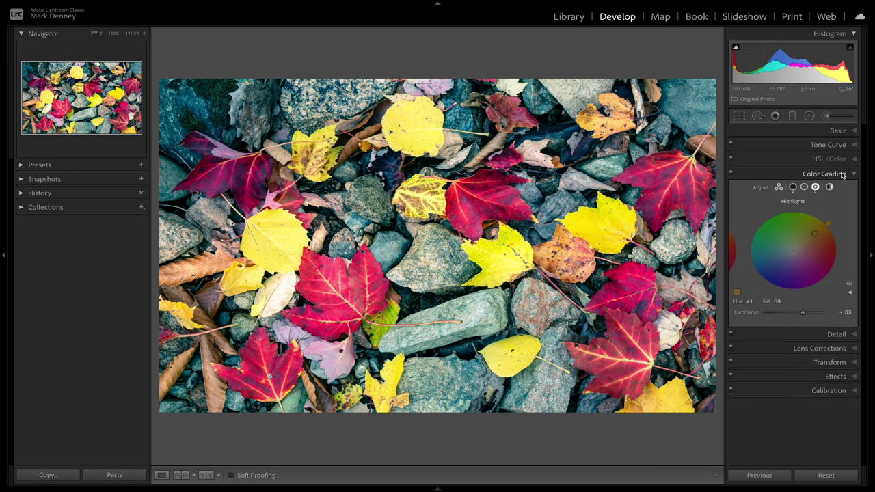
{"action": "key", "text": "backslash"}
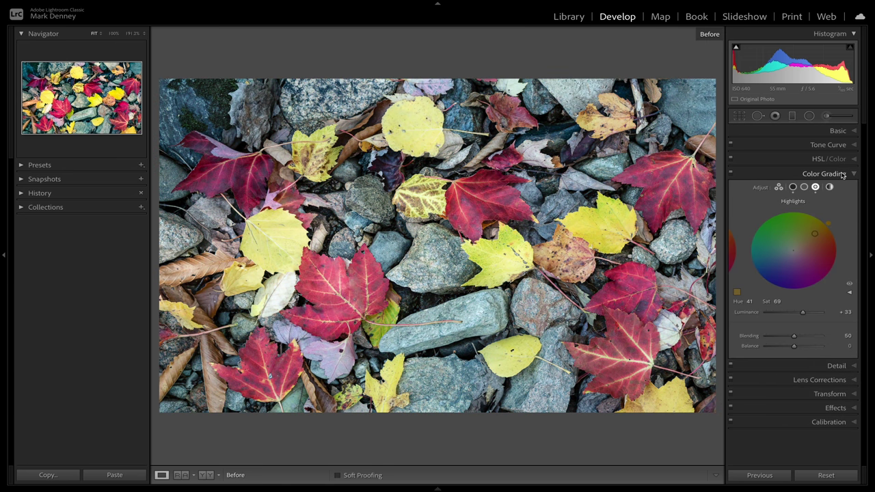
{"action": "key", "text": "backslash"}
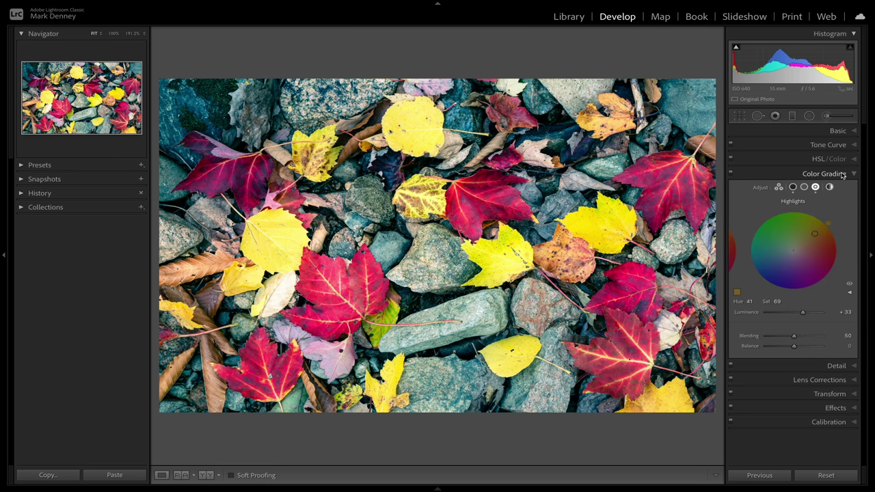
{"action": "key", "text": "backslash"}
{"action": "key", "text": "backslash"}
{"action": "key", "text": "backslash"}
{"action": "key", "text": "backslash"}
Tint the midtones warm yellow (Hue 52, Saturation 19), toggling the tint off and on to compare.
{"action": "left_click", "coordinate": [804, 188]}
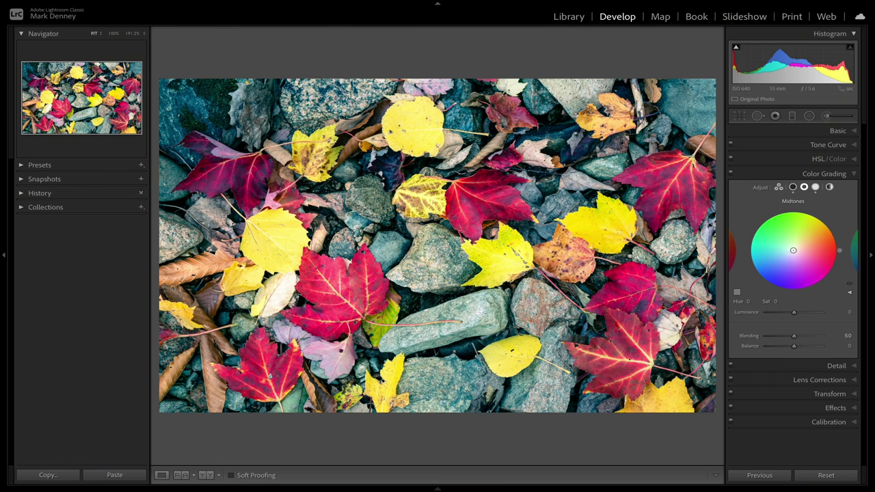
{"action": "left_click_drag", "start_coordinate": [793, 250], "coordinate": [798, 244]}
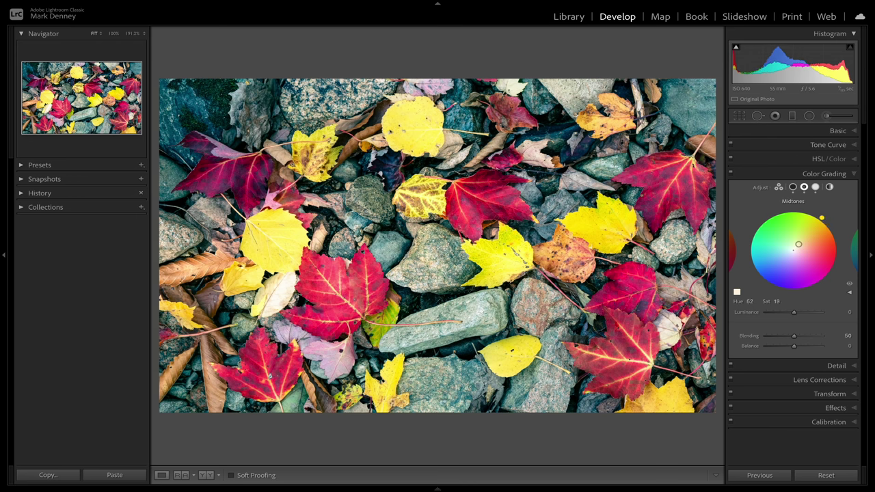
{"action": "left_click", "coordinate": [849, 286]}
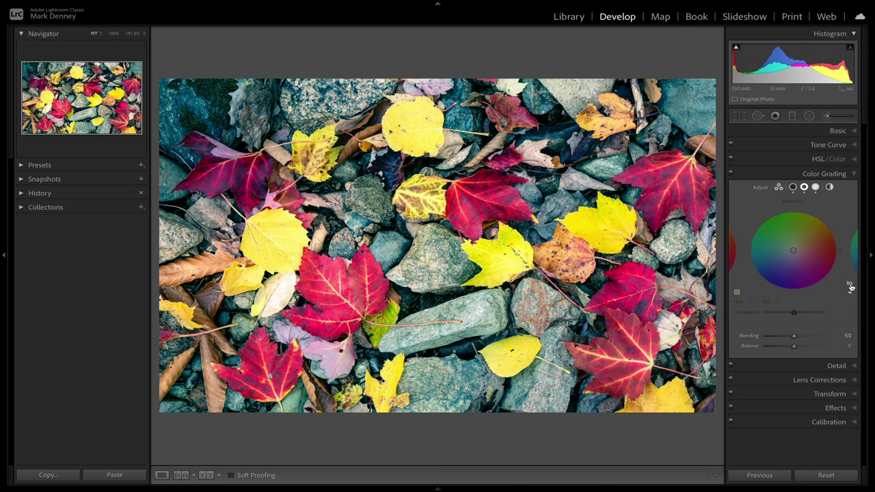
{"action": "left_click", "coordinate": [850, 286]}
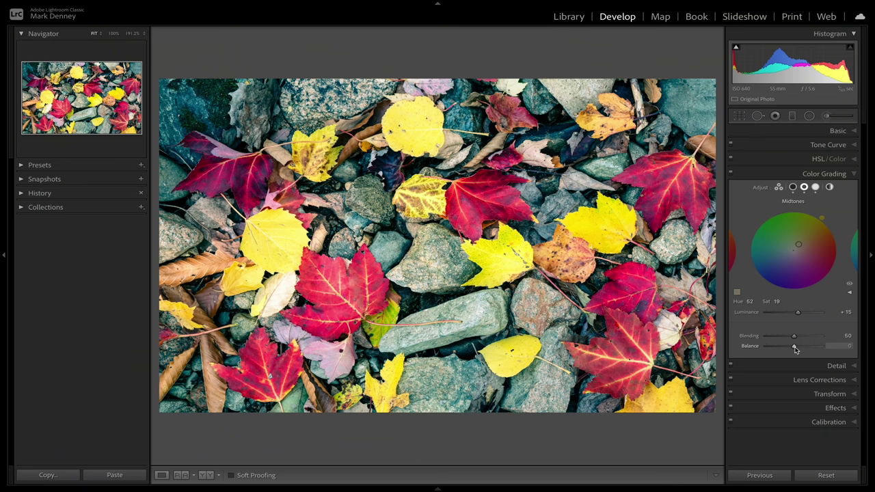
Test Balance at -96 and +100, settle on +10, return to 3-way view and collapse the panel.
{"action": "left_click_drag", "start_coordinate": [794, 347], "coordinate": [768, 348]}
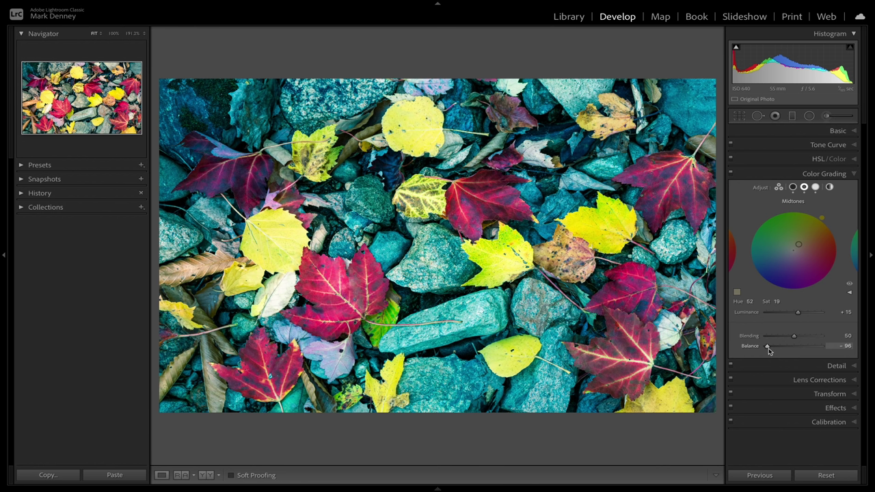
{"action": "left_click_drag", "start_coordinate": [768, 348], "coordinate": [804, 350]}
{"action": "left_click", "coordinate": [778, 188]}
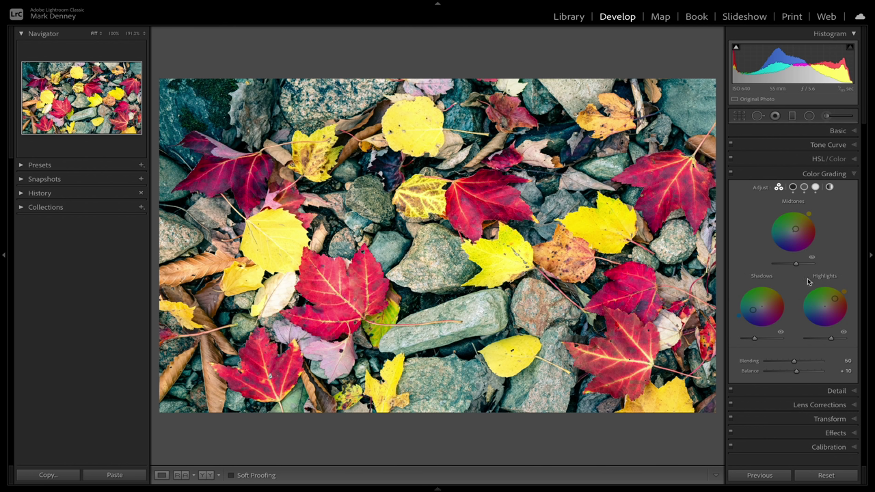
{"action": "left_click", "coordinate": [813, 259]}
{"action": "left_click", "coordinate": [820, 175]}
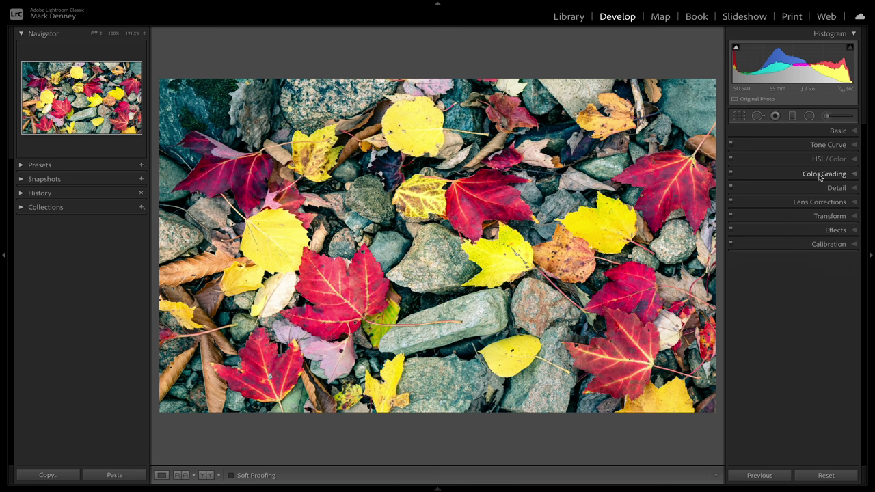
Toggle Before/After with backslash to compare the graded photo against the original.
{"action": "key", "text": "backslash"}
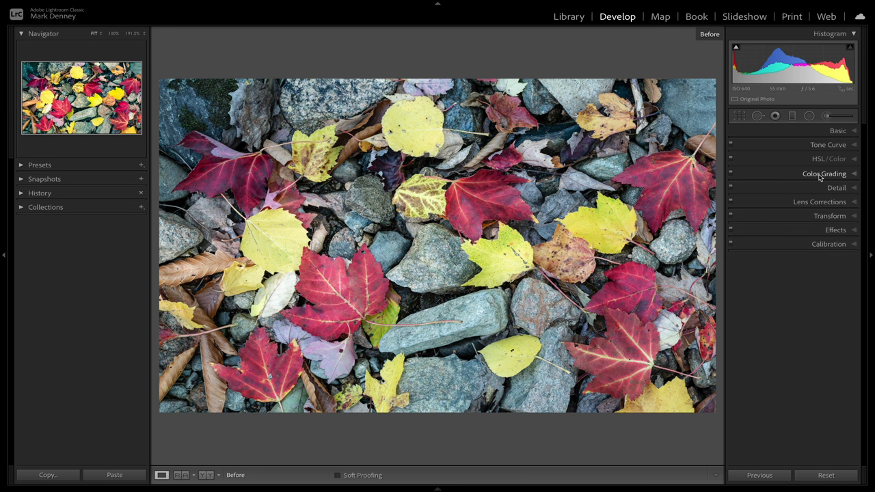
{"action": "key", "text": "backslash"}
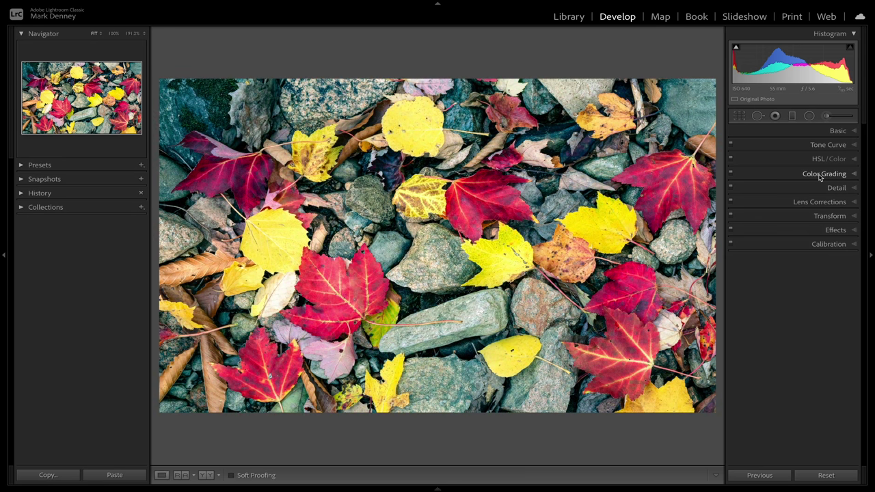
{"action": "key", "text": "backslash"}
{"action": "key", "text": "backslash"}
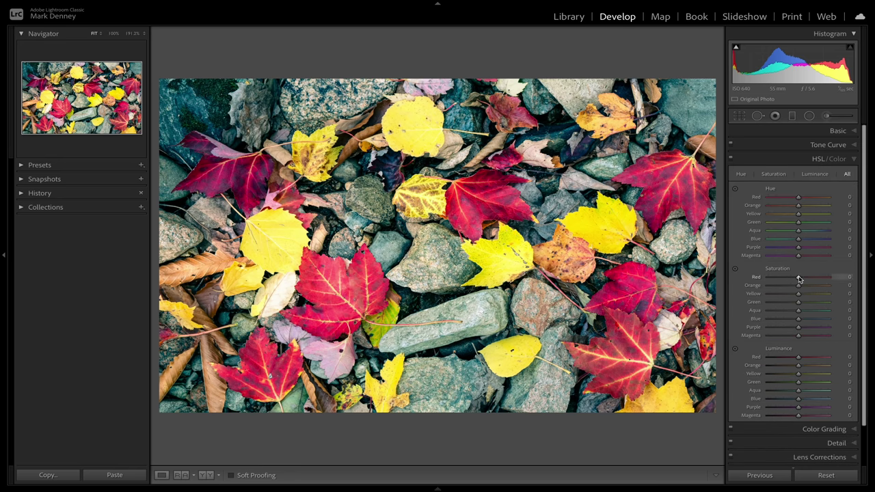
In HSL, raise red/orange/yellow saturation (+12, +15, +11), shift orange -14 and yellow -12 hue, and brighten reds/oranges.
{"action": "left_click_drag", "start_coordinate": [800, 279], "coordinate": [802, 294]}
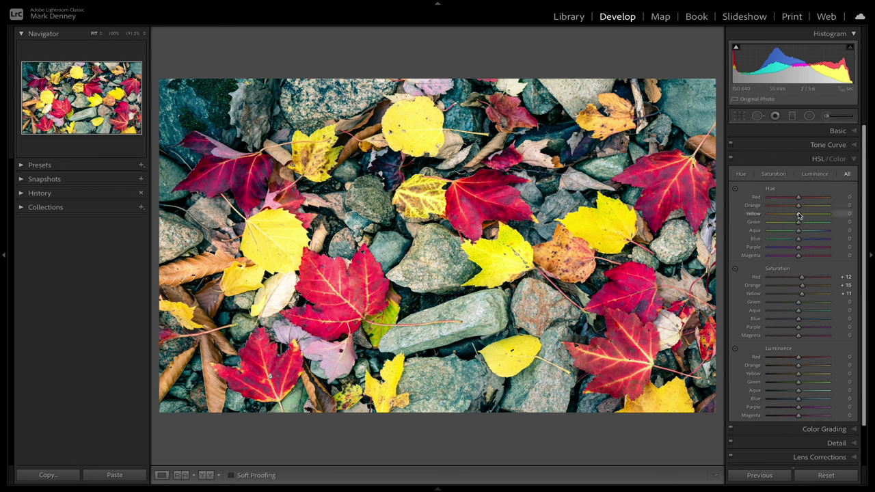
{"action": "left_click_drag", "start_coordinate": [797, 216], "coordinate": [795, 216]}
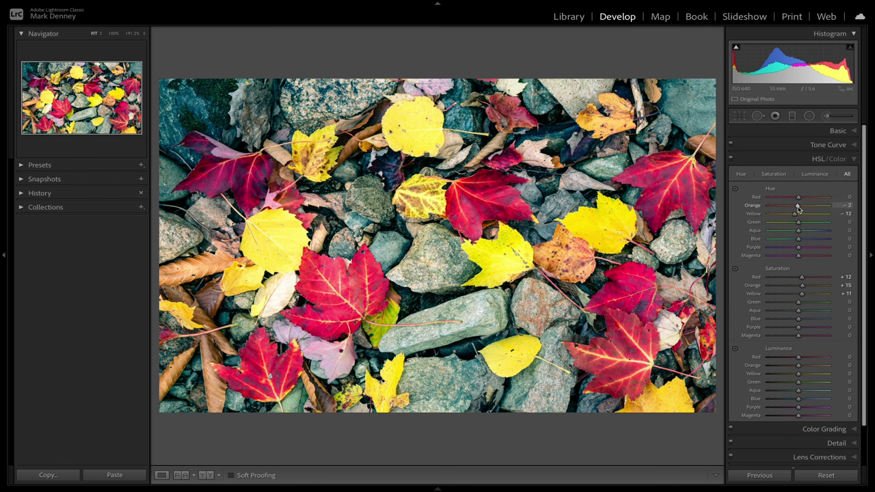
{"action": "left_click_drag", "start_coordinate": [797, 206], "coordinate": [794, 207]}
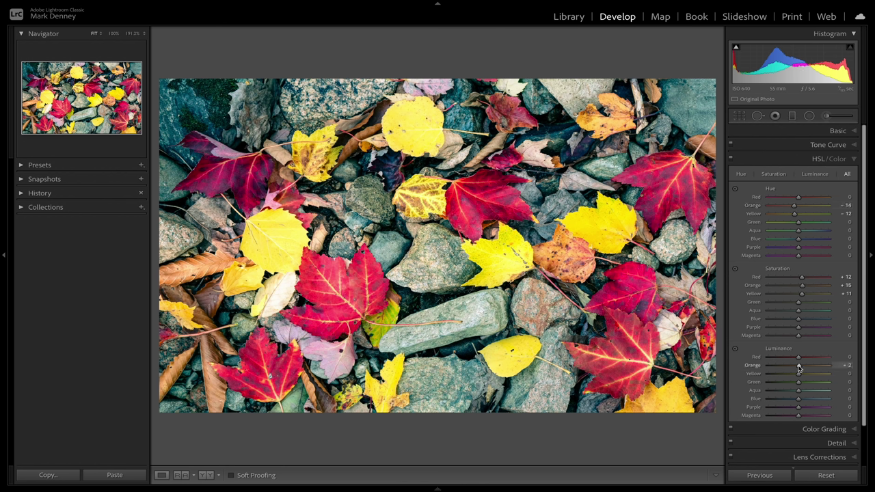
{"action": "left_click_drag", "start_coordinate": [798, 368], "coordinate": [798, 358]}
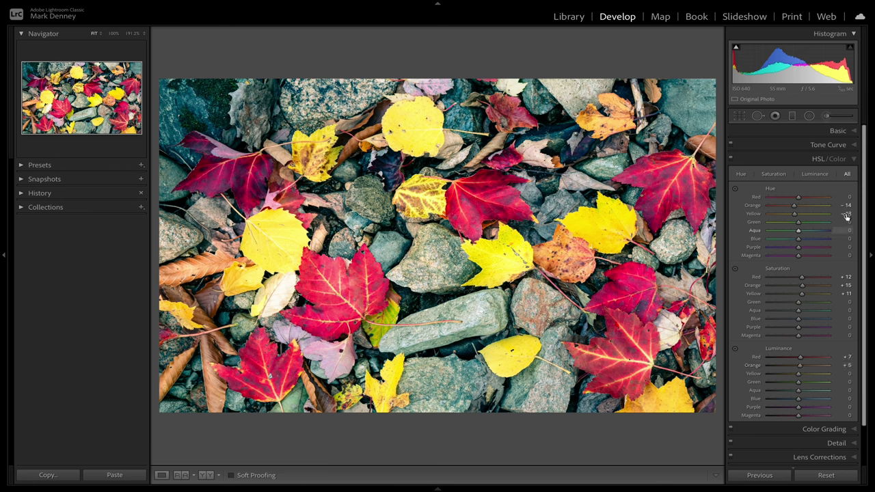
Collapse HSL, glance at the Calibration settings, then toggle the Before view with \ to compare the original against the grade.
{"action": "left_click", "coordinate": [854, 158]}
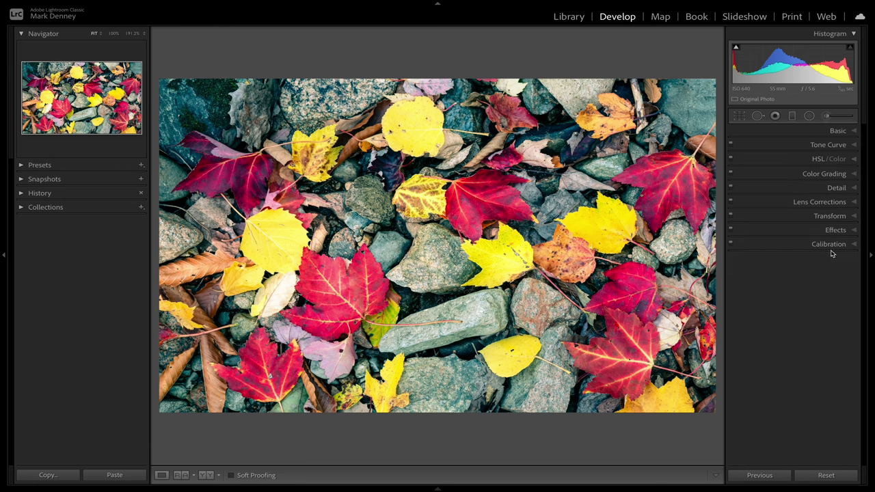
{"action": "left_click", "coordinate": [834, 246]}
{"action": "left_click", "coordinate": [842, 248]}
{"action": "key", "text": "backslash"}
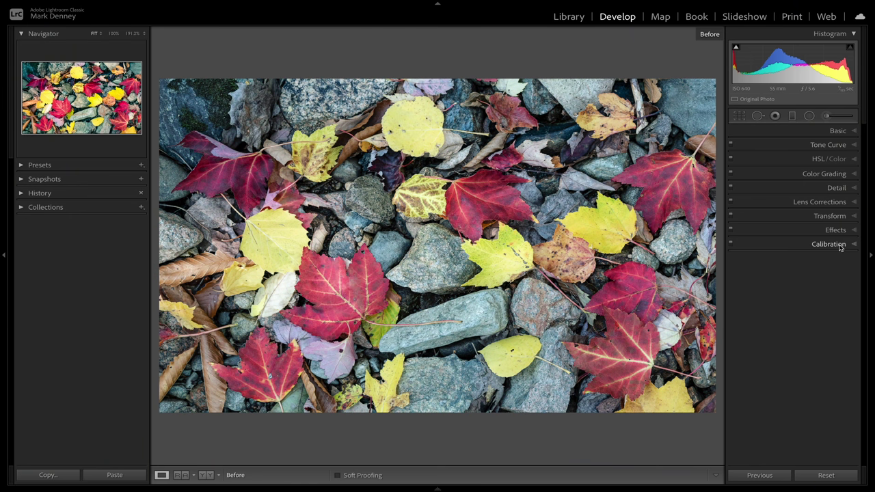
{"action": "key", "text": "backslash"}
{"action": "key", "text": "backslash"}
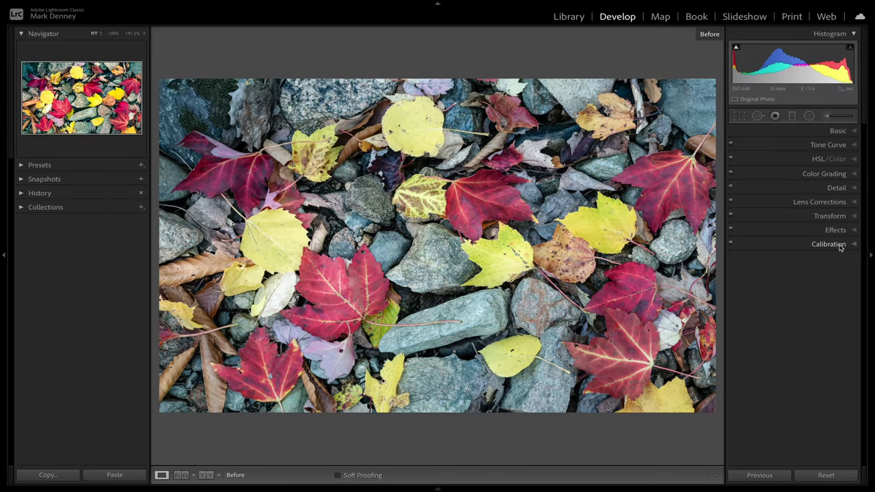